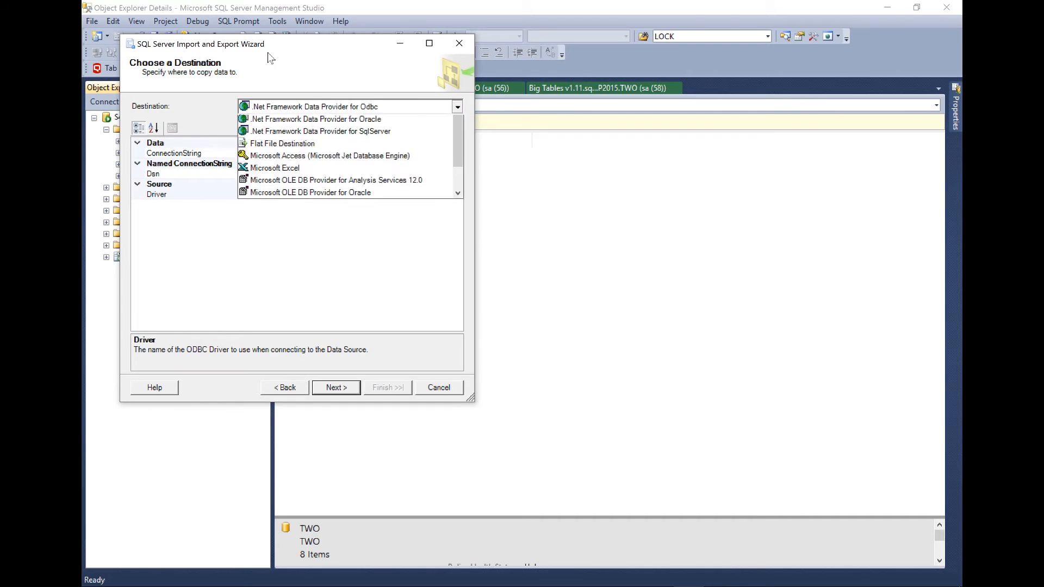
- Set the copy destination to SQL Server Native Client 11.0 with the TWO database
scroll(379, 209, "down", 1)
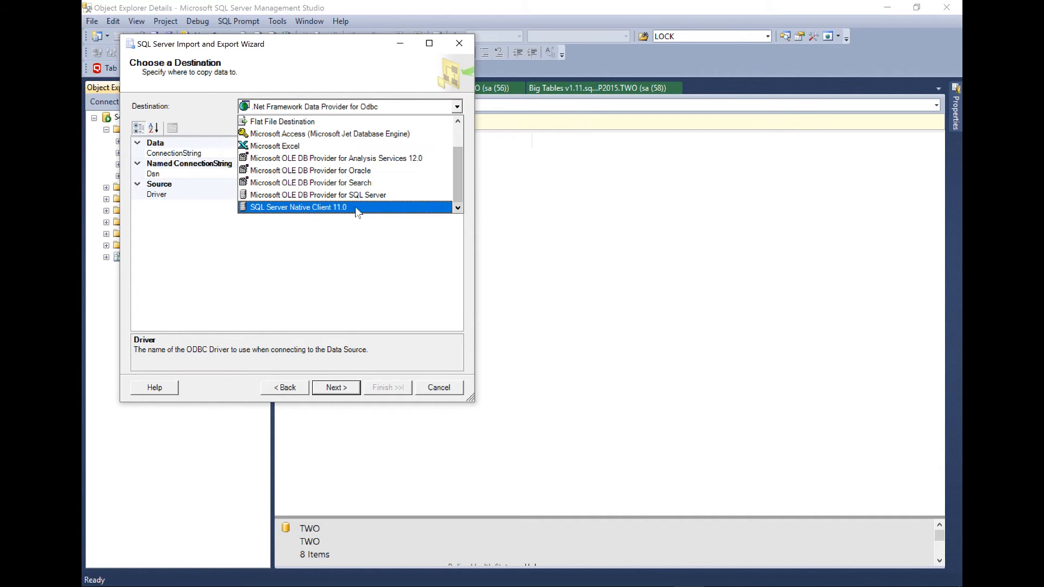
left_click(358, 209)
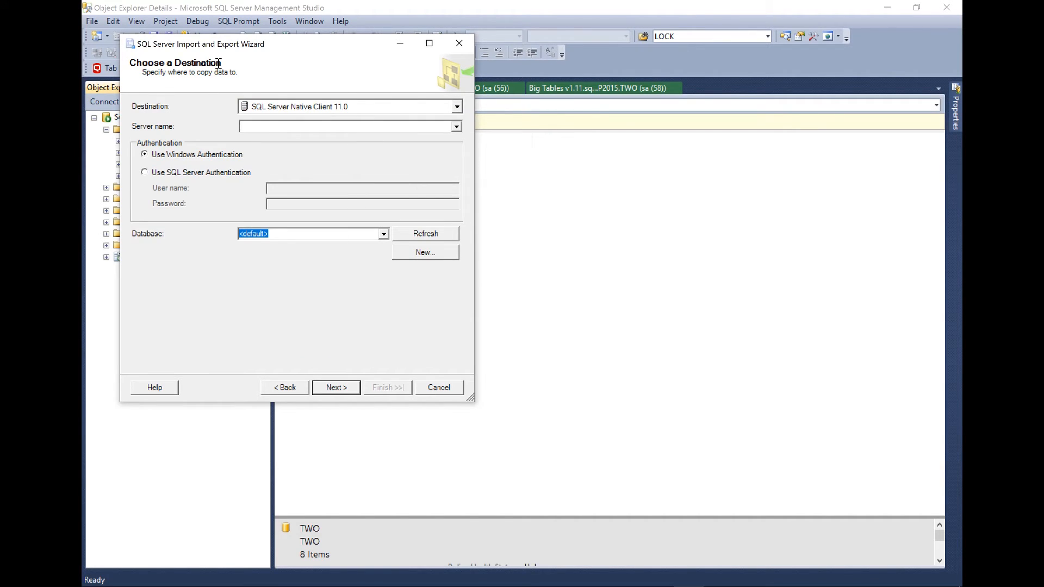
left_click(384, 234)
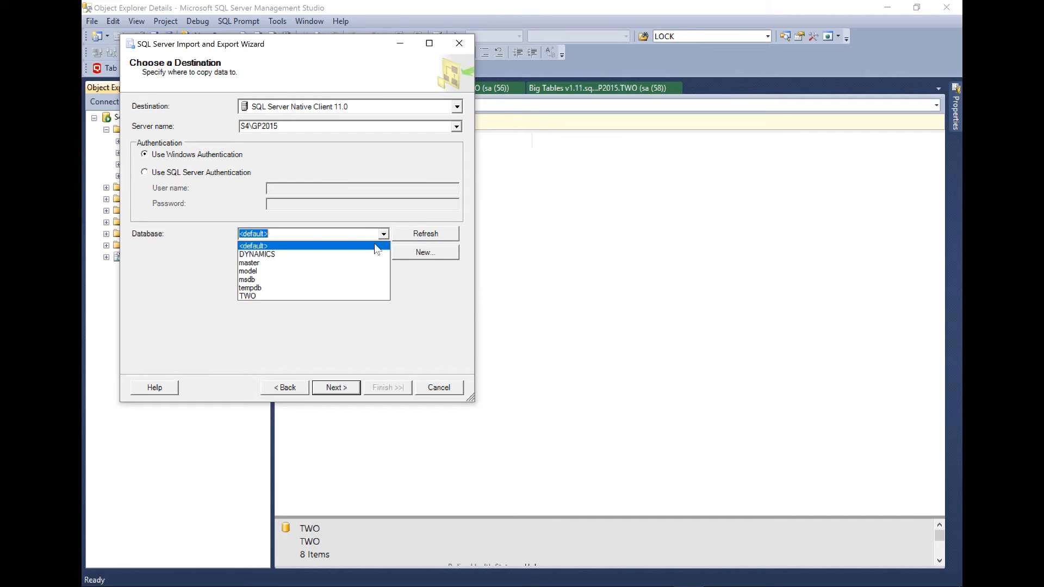
left_click(275, 297)
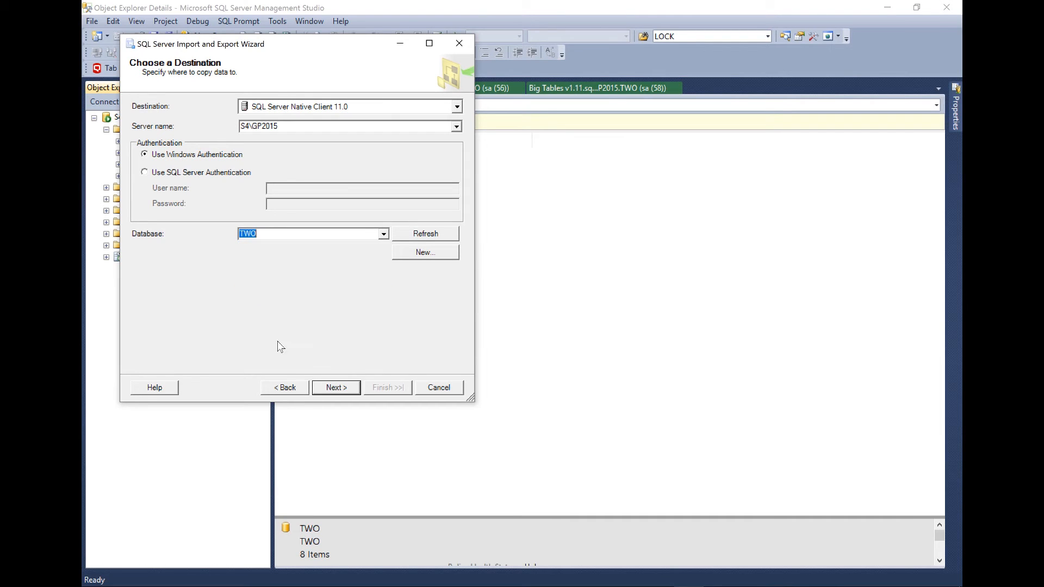
left_click(337, 392)
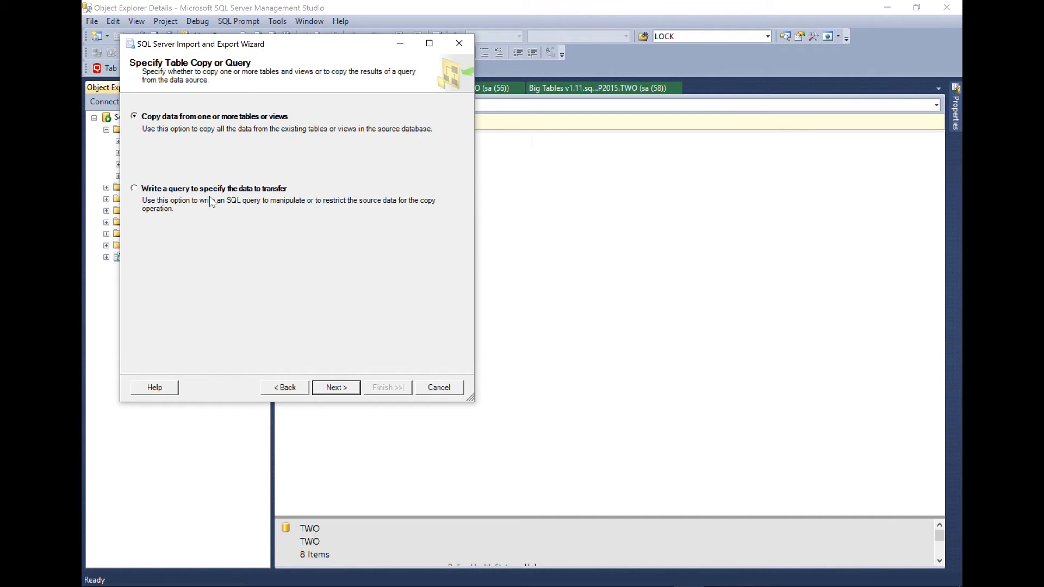
- Choose to copy data from tables or views and mark the source table [dbo].[GL10000]
key("Return")
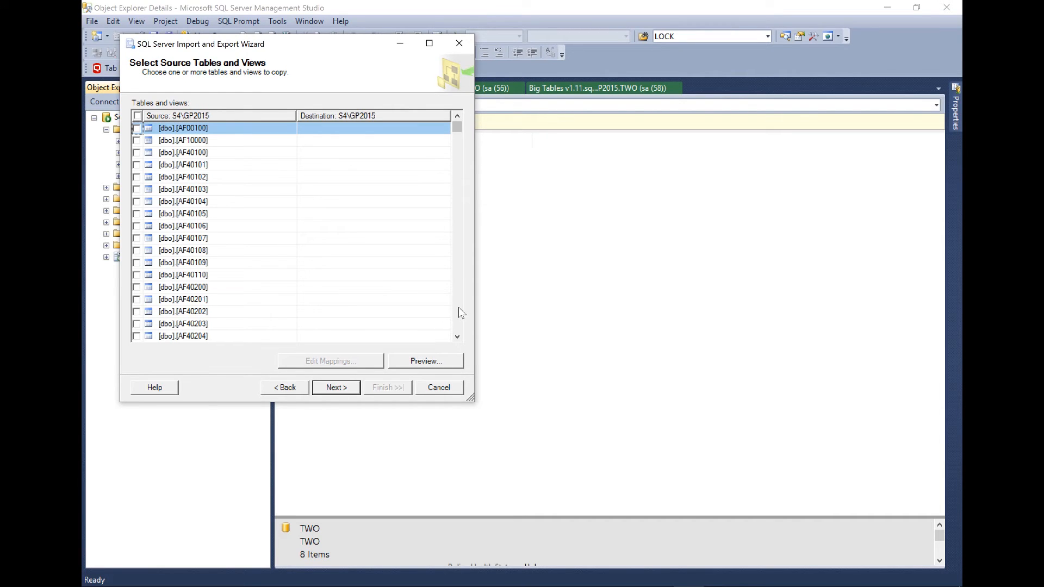
scroll(269, 153, "down", 20)
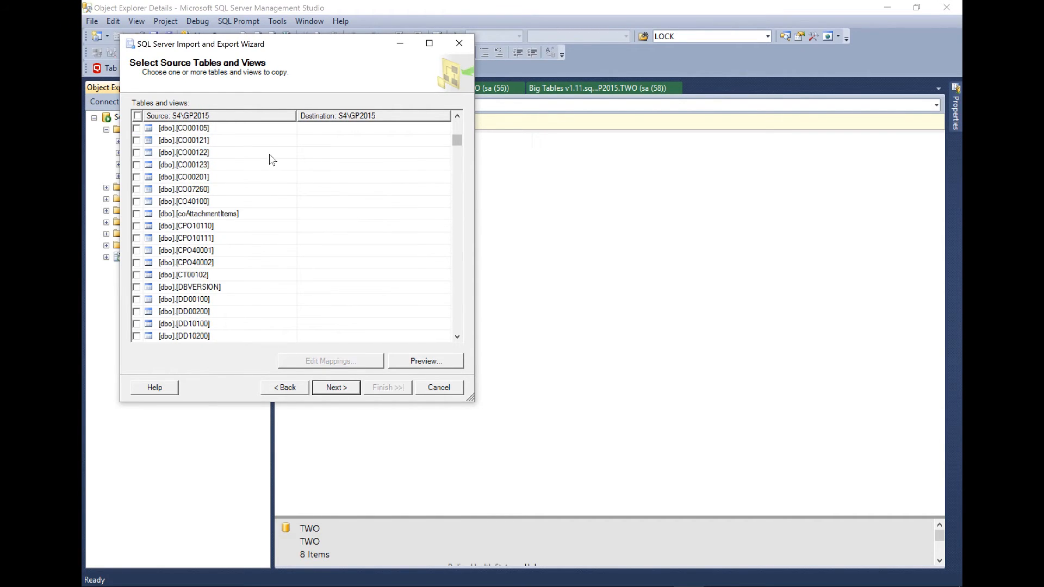
scroll(269, 155, "down", 12)
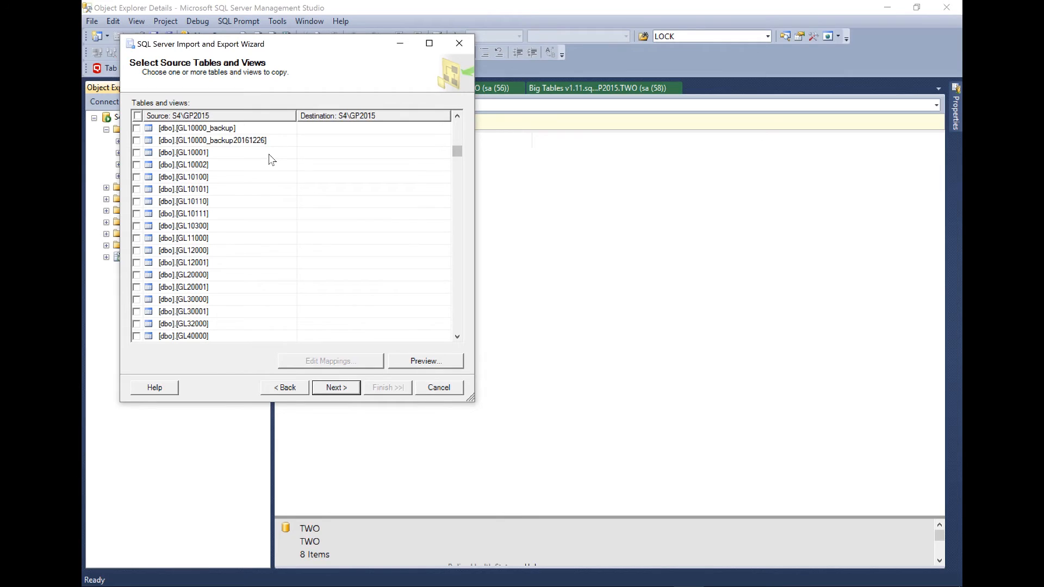
left_click(457, 136)
left_click(455, 117)
left_click(454, 117)
left_click(455, 116)
left_click(455, 116)
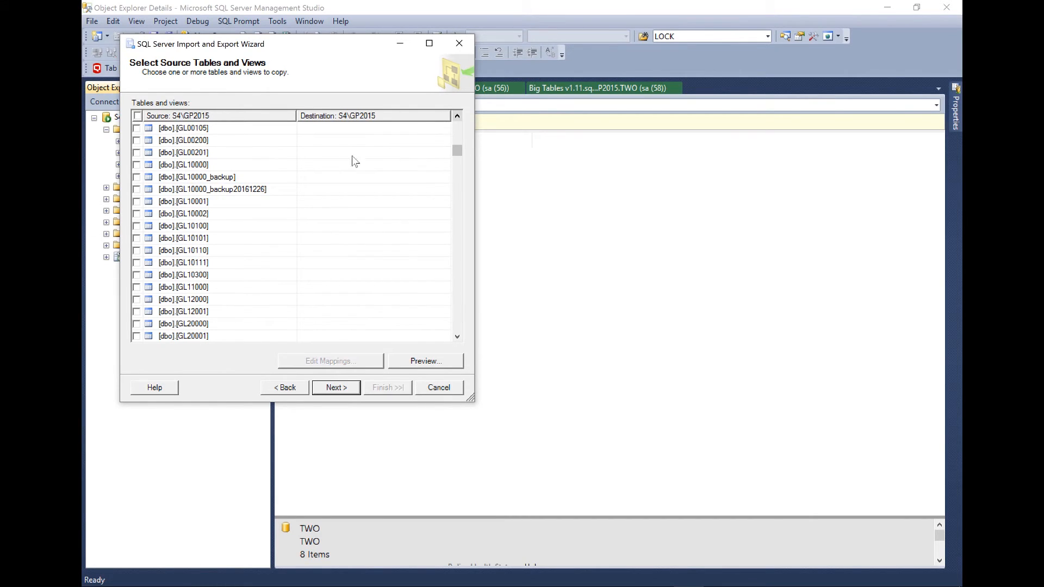
left_click(137, 166)
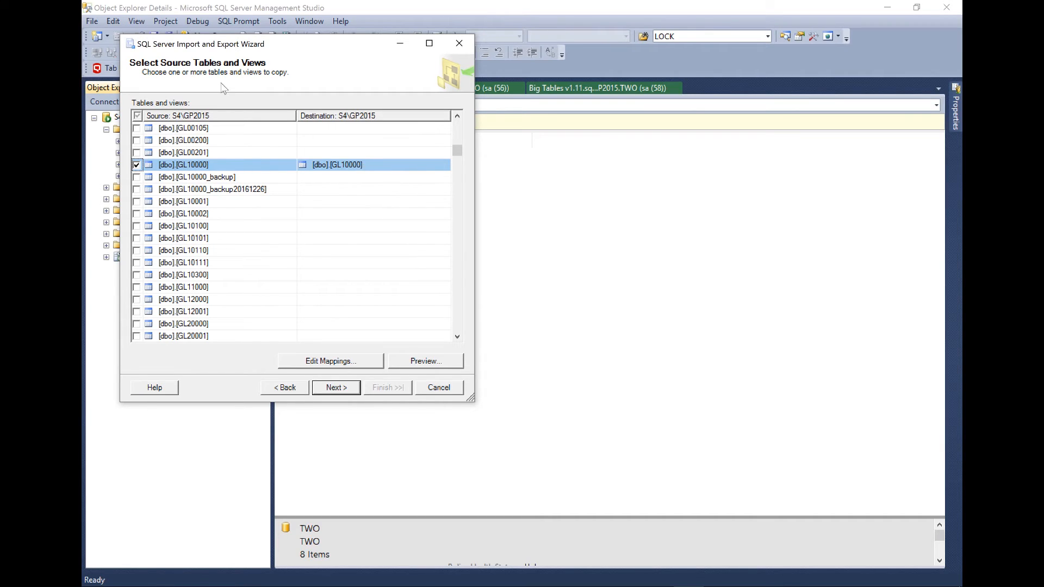
- Name the destination table for GL10000 [dbo].[GL10000_backup20161226b]
left_click(357, 164)
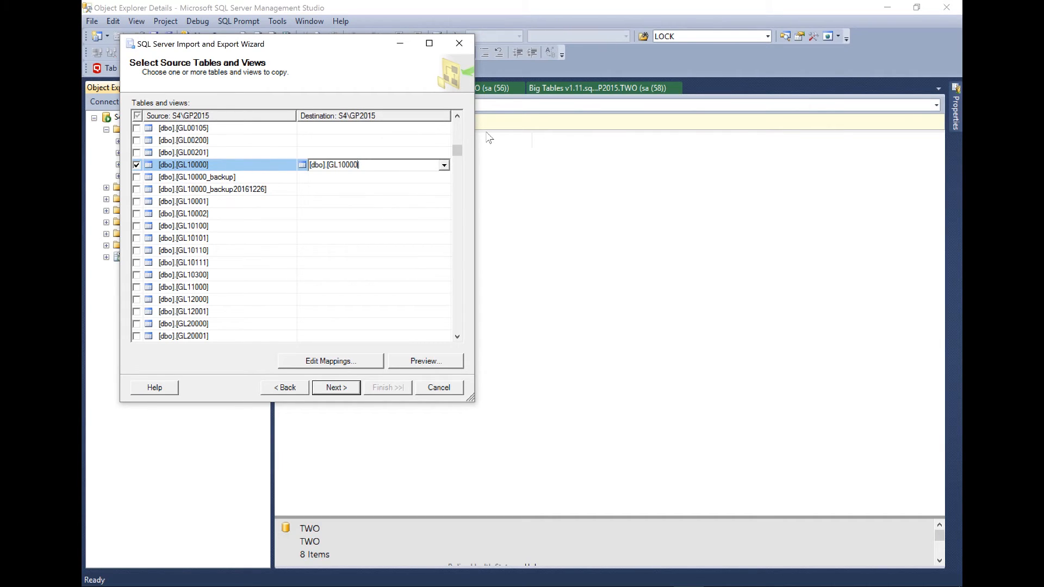
type("_backup20161226b")
key("Return")
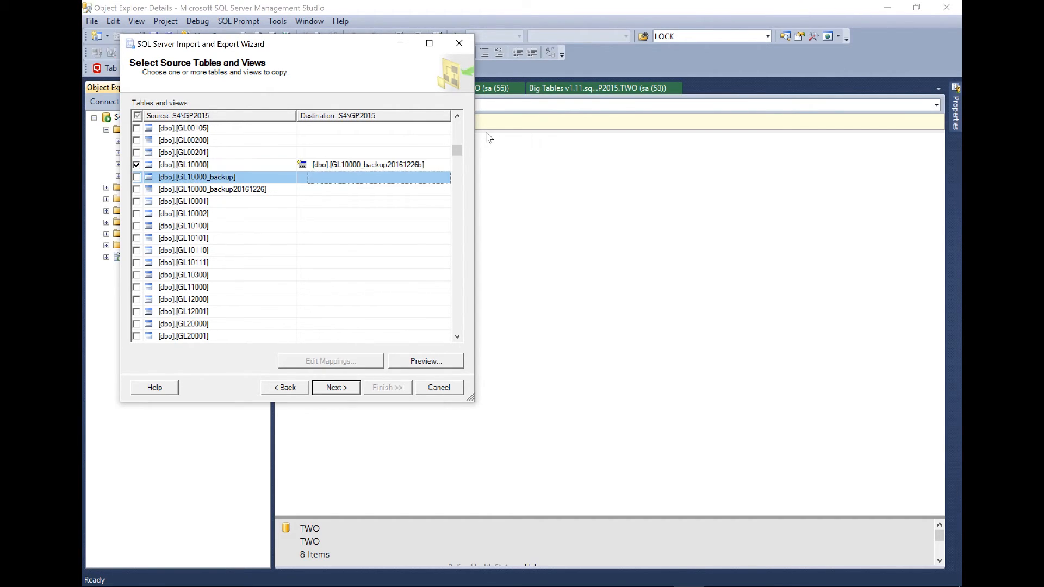
- Run the table copy immediately without saving an SSIS package, and close the wizard
left_click(335, 388)
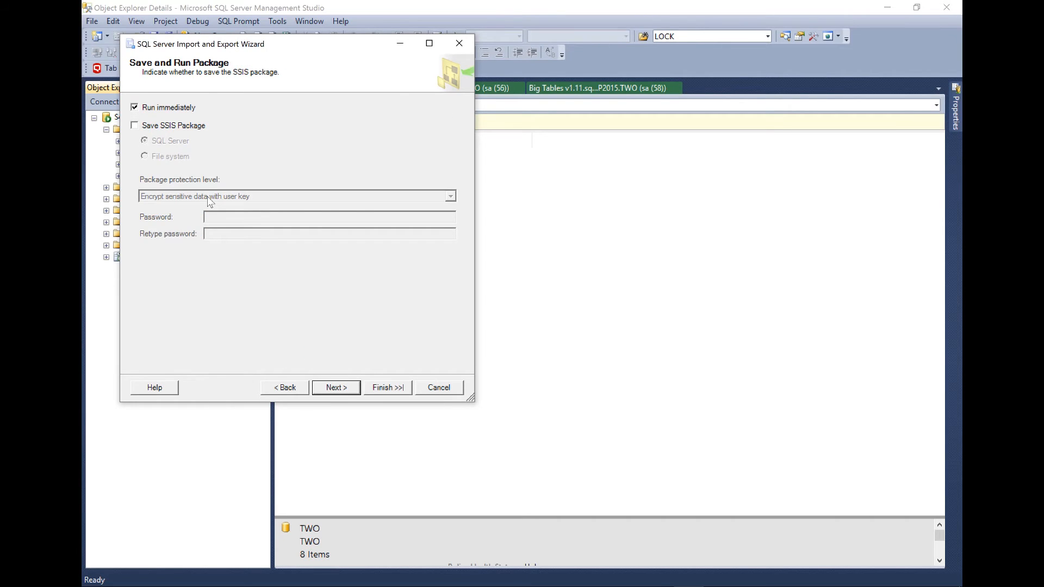
left_click(342, 387)
left_click(396, 389)
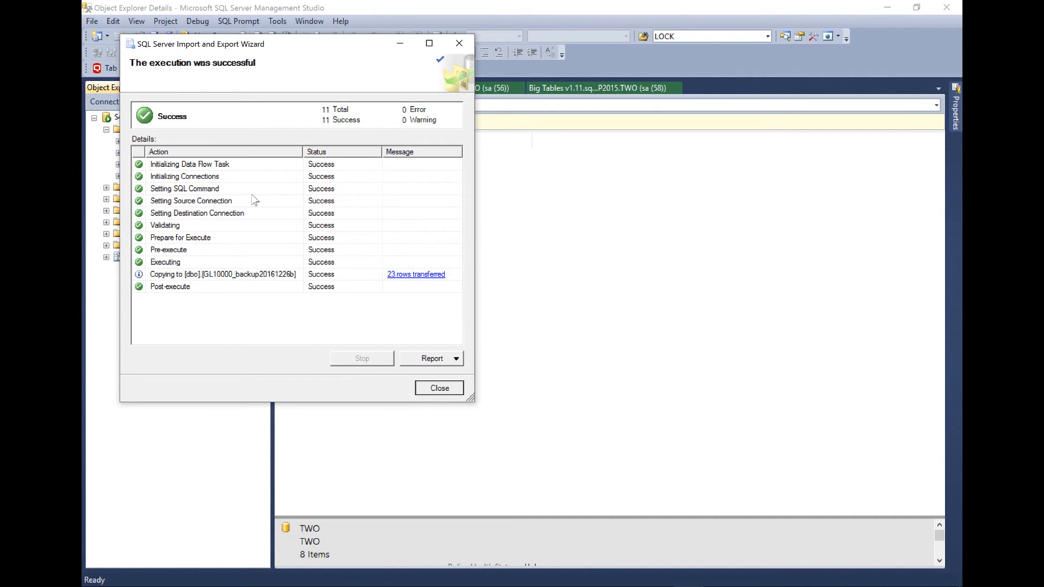
left_click(439, 387)
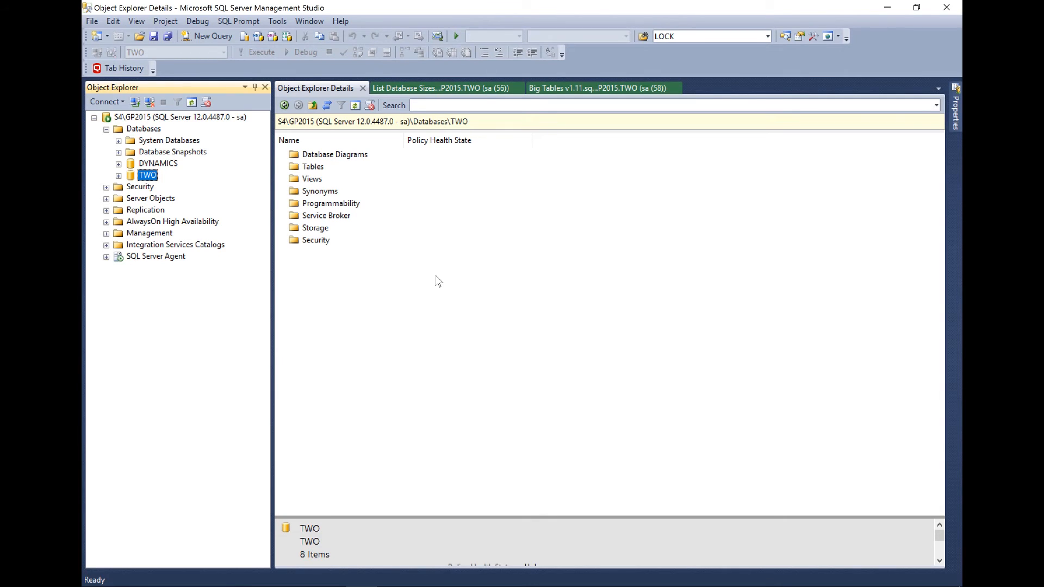
- Detach the TWO database with the option to drop its active connections enabled
right_click(138, 176)
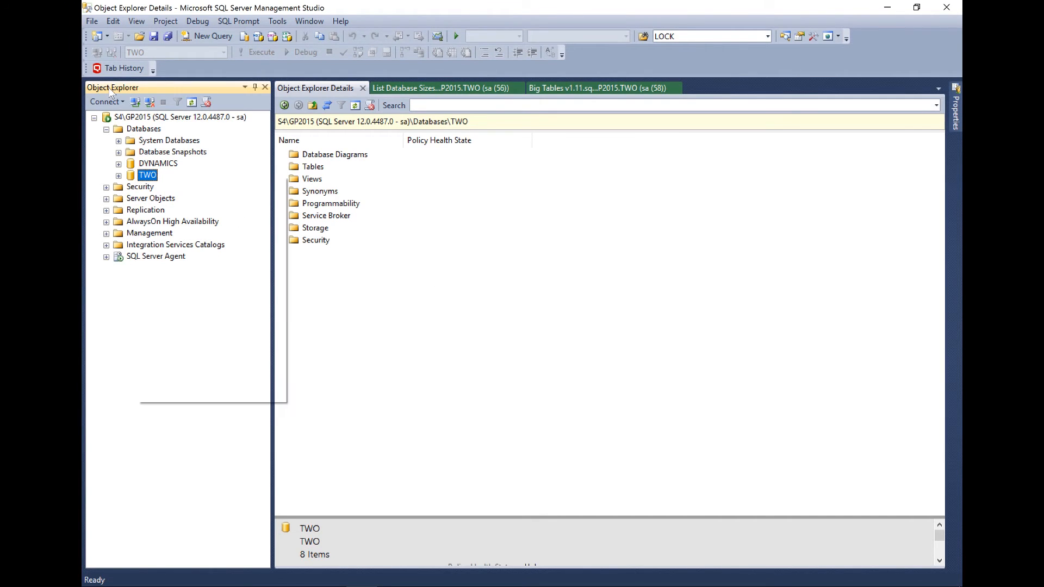
mouse_move(174, 228)
left_click(363, 237)
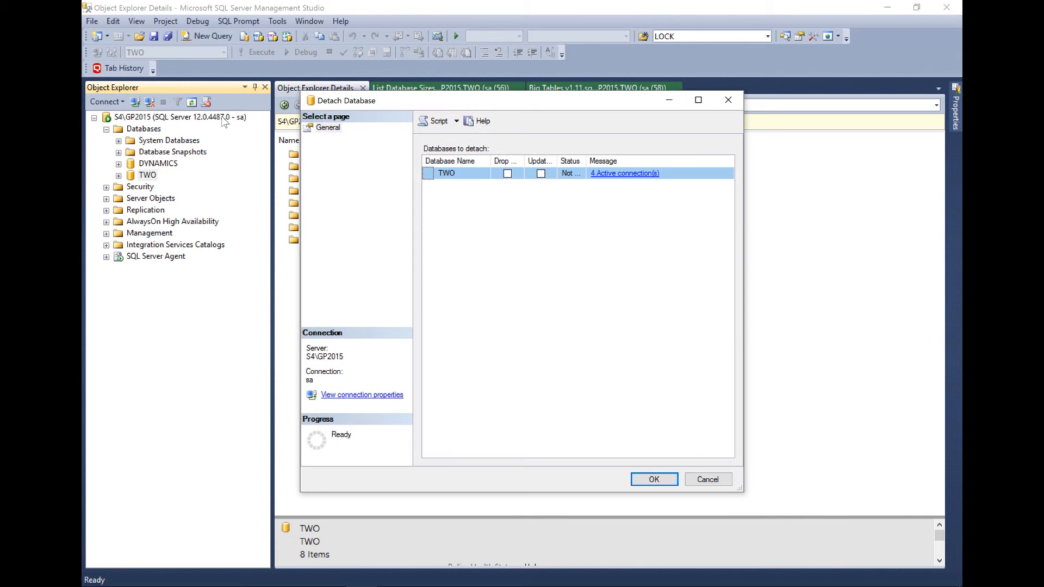
left_click_drag(524, 162, 624, 162)
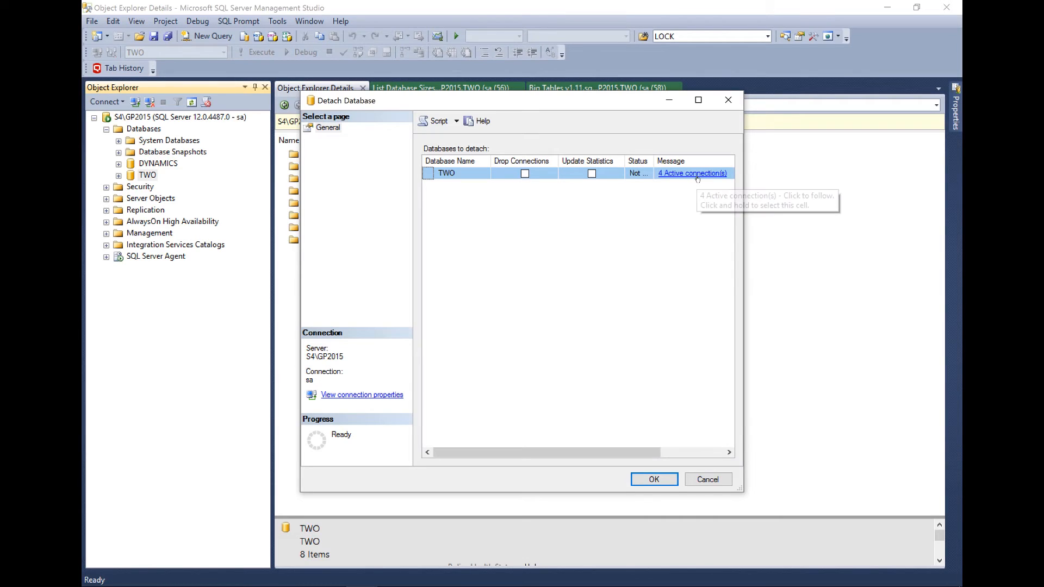
left_click(525, 173)
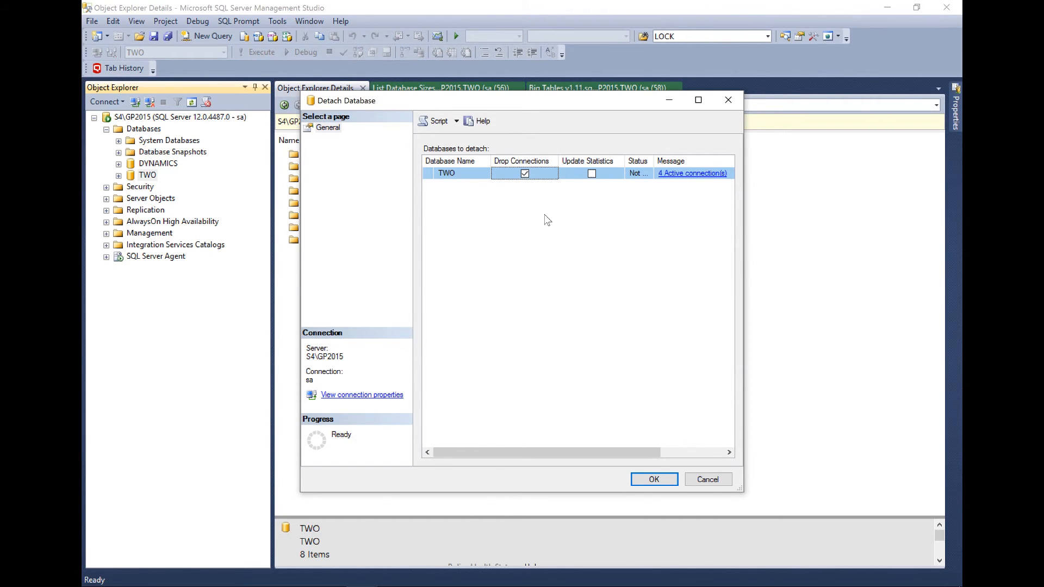
left_click(654, 479)
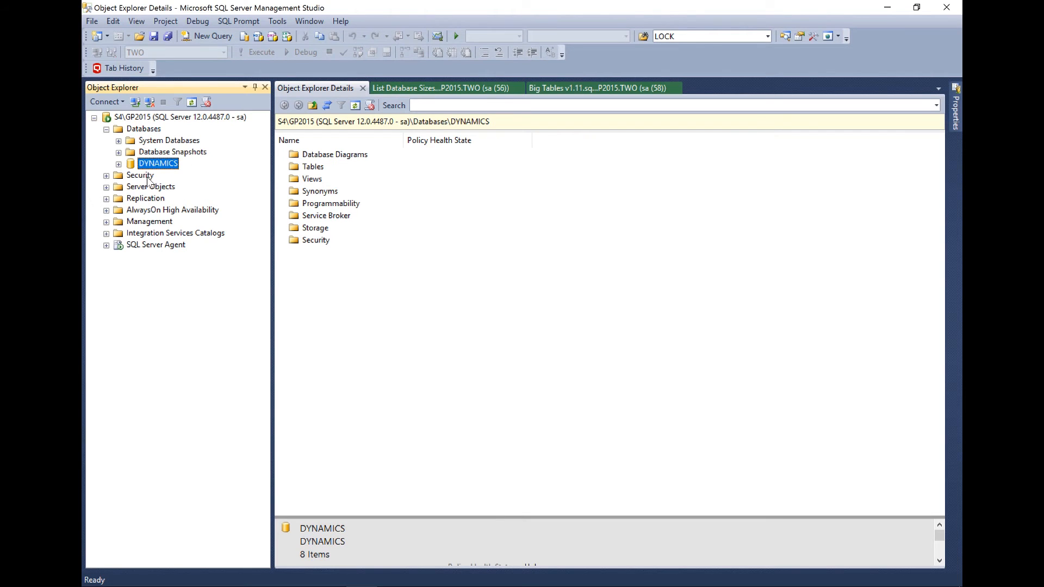
- Switch to File Explorer and locate GPSTWODat.mdf and GPSTWOLog.ldf in Program Files\Microsoft SQL Server\MSSQL12.GP2015\MSSQL\DATA
key("alt+Tab")
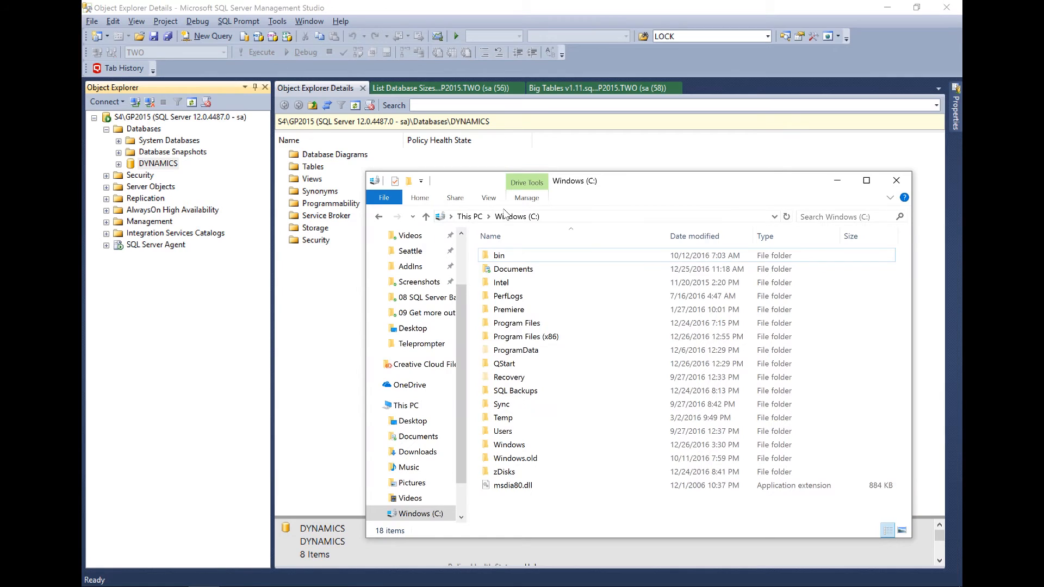
double_click(518, 325)
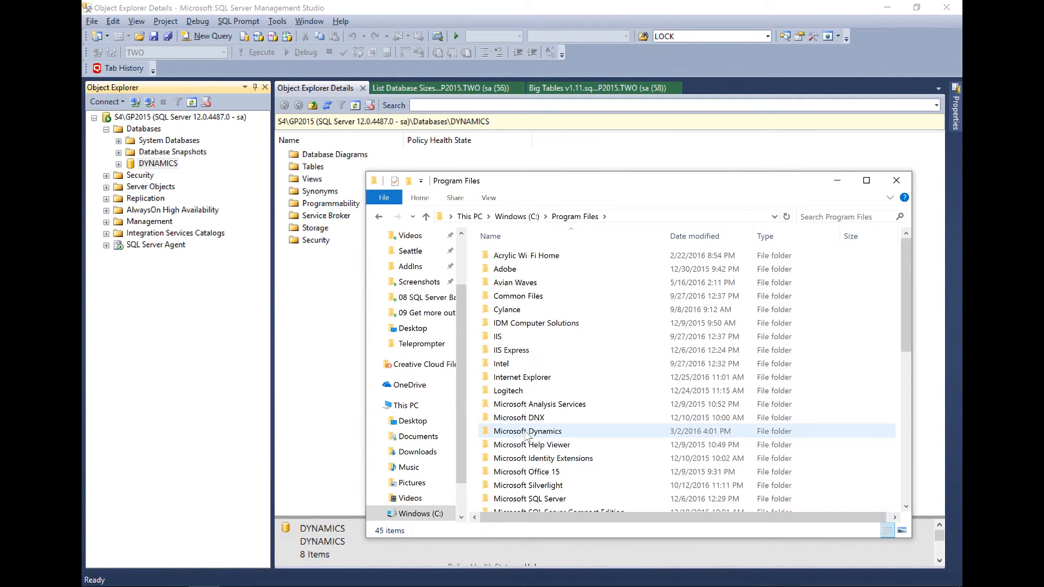
double_click(530, 498)
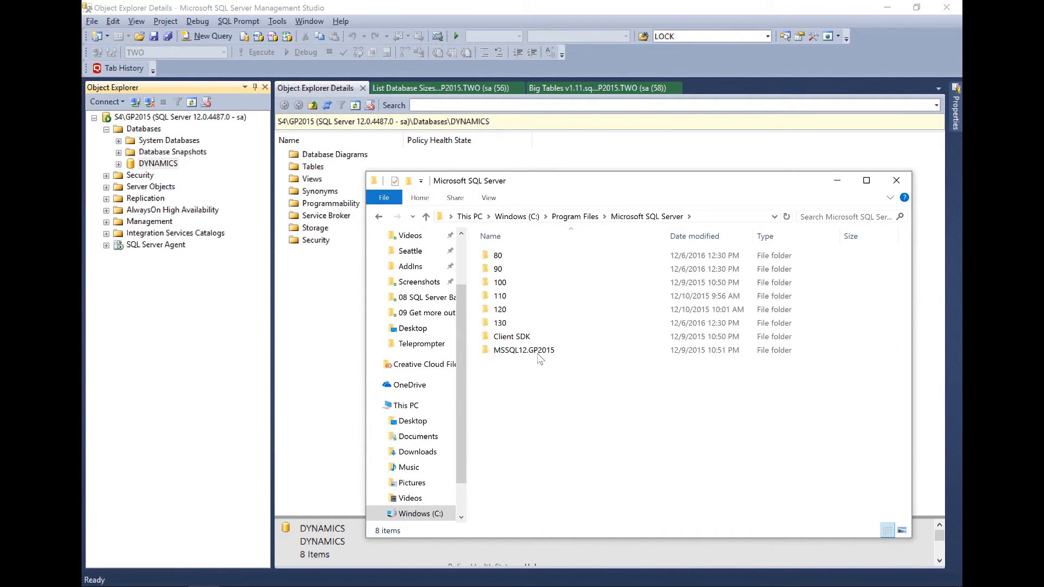
double_click(537, 353)
double_click(519, 259)
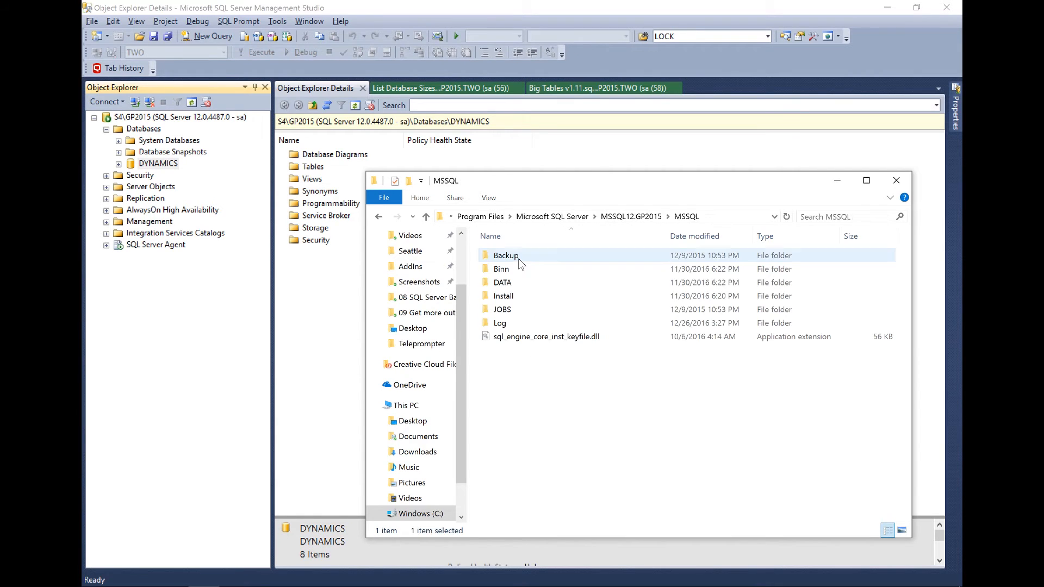
double_click(512, 287)
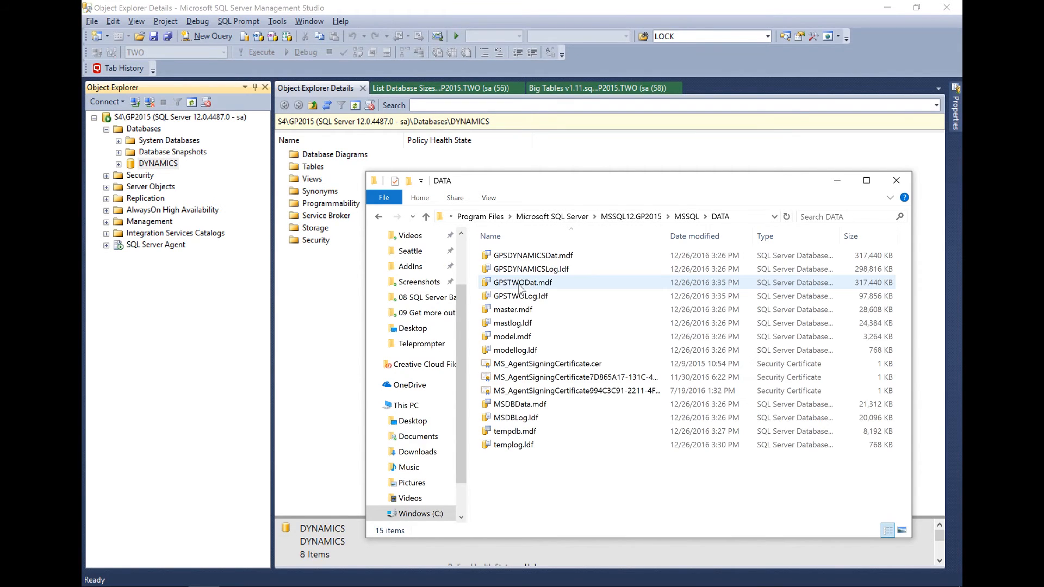
left_click(522, 285)
left_click(530, 299, "shift")
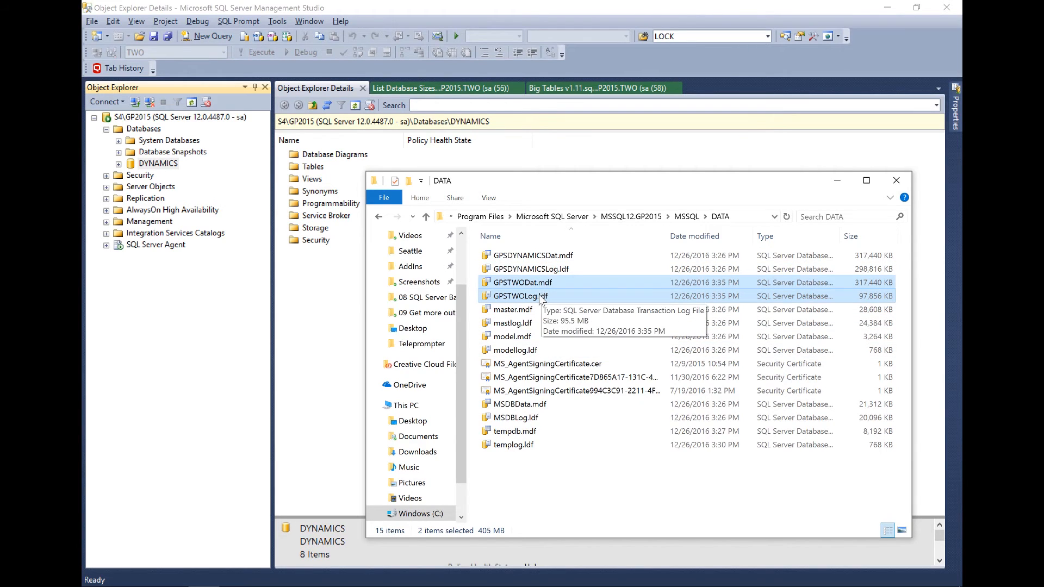
- Return to SQL Server Management Studio and attach the TWO database from the data file GPSTWODat.mdf
left_click(200, 7)
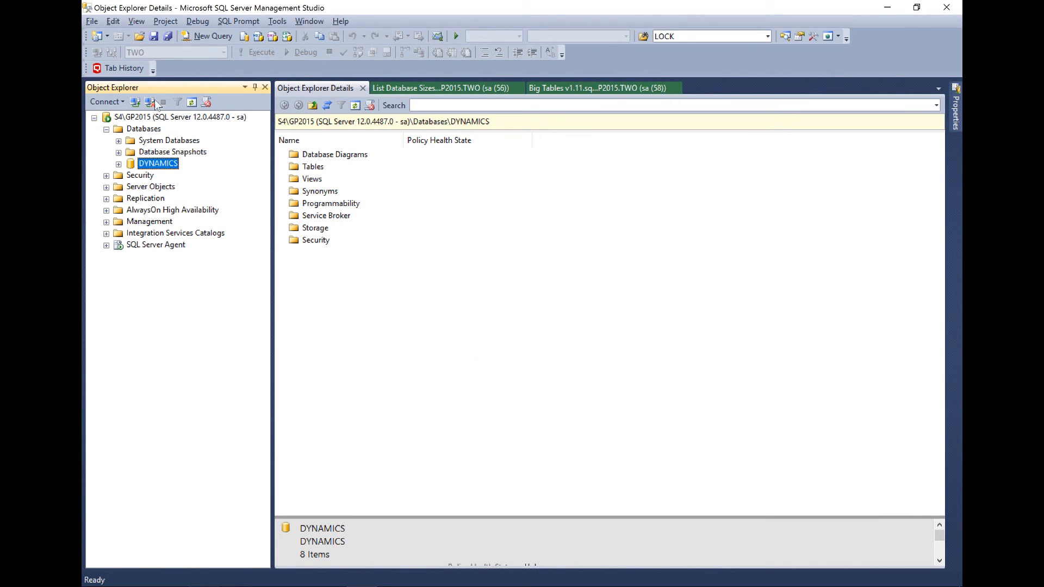
right_click(148, 131)
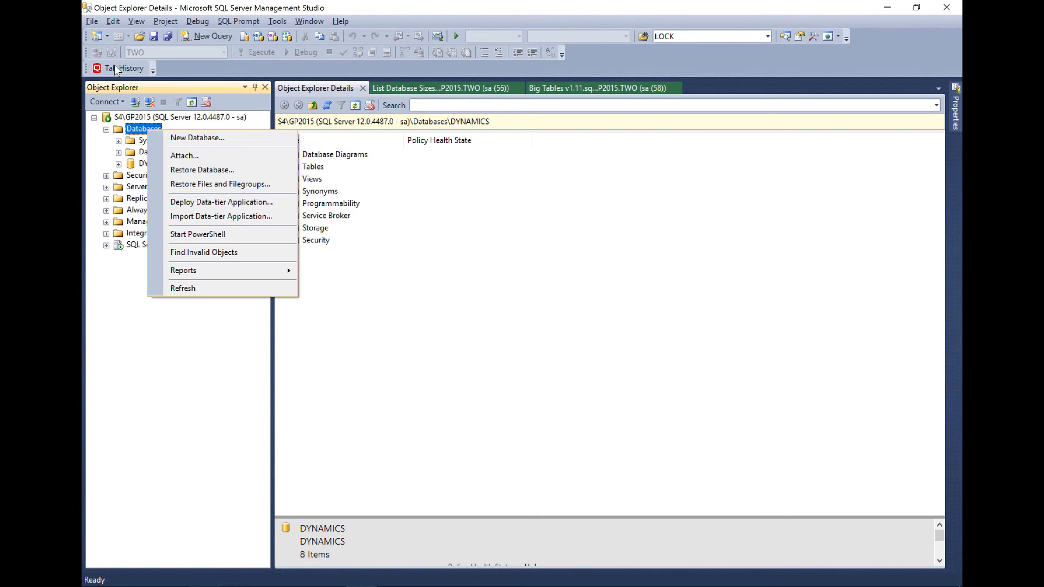
left_click(176, 156)
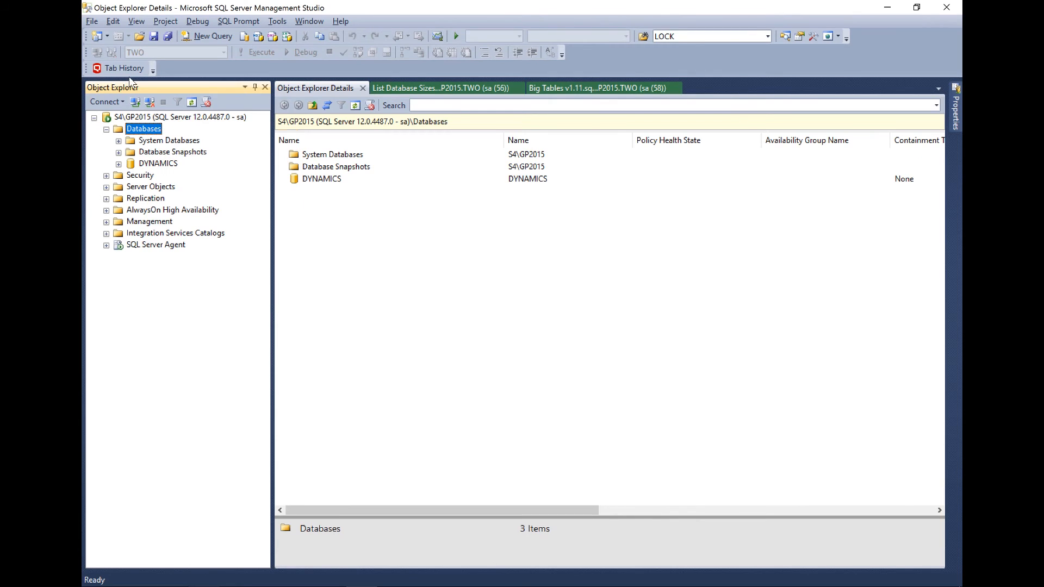
left_click(594, 294)
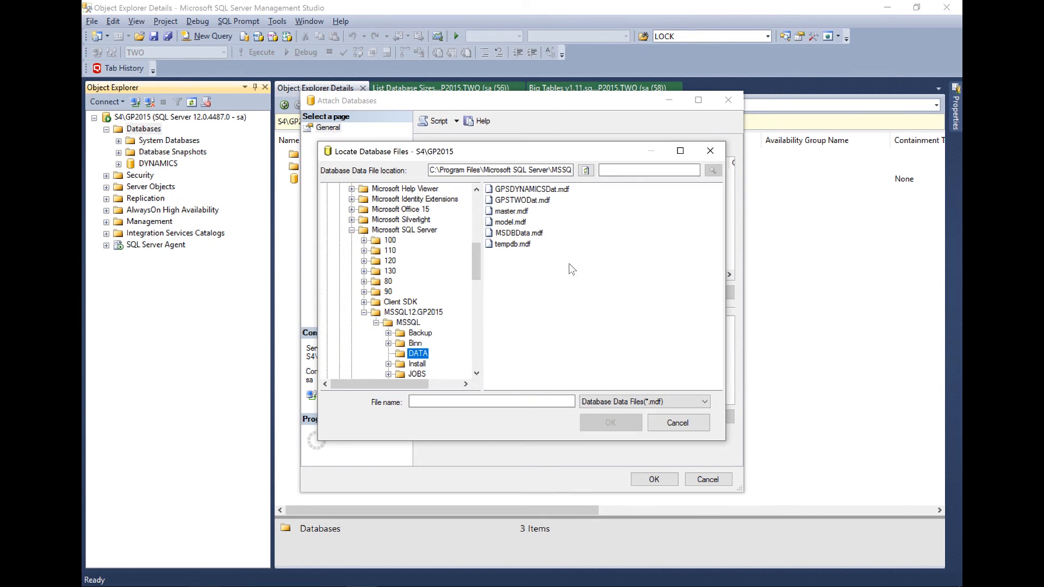
left_click(508, 201)
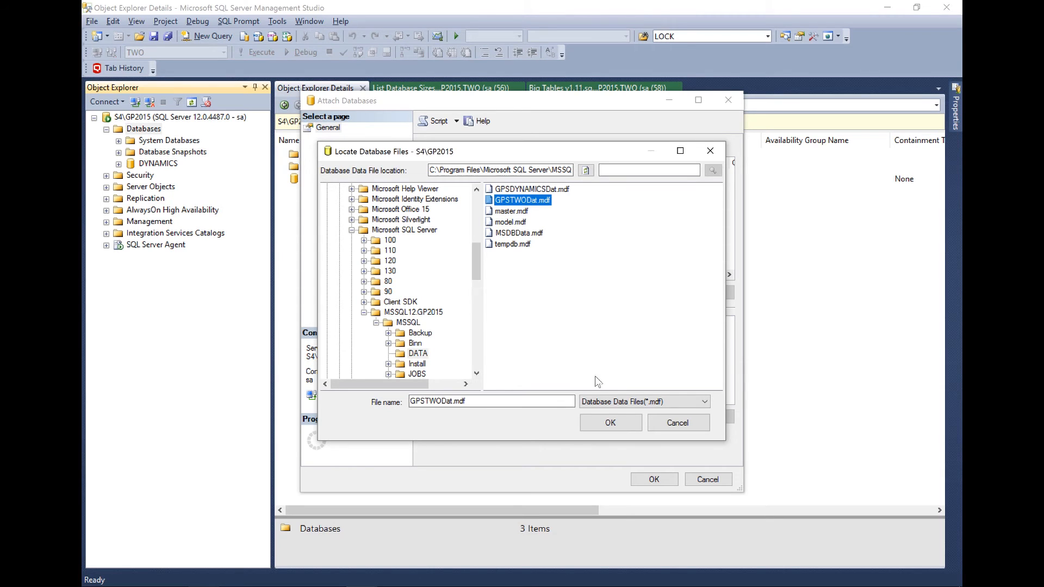
left_click(610, 423)
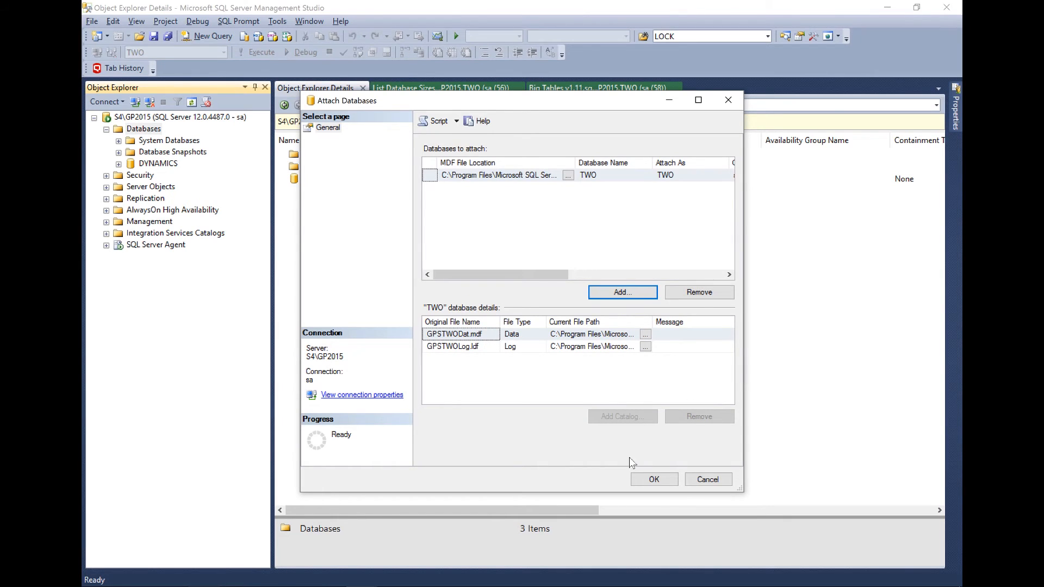
left_click(654, 479)
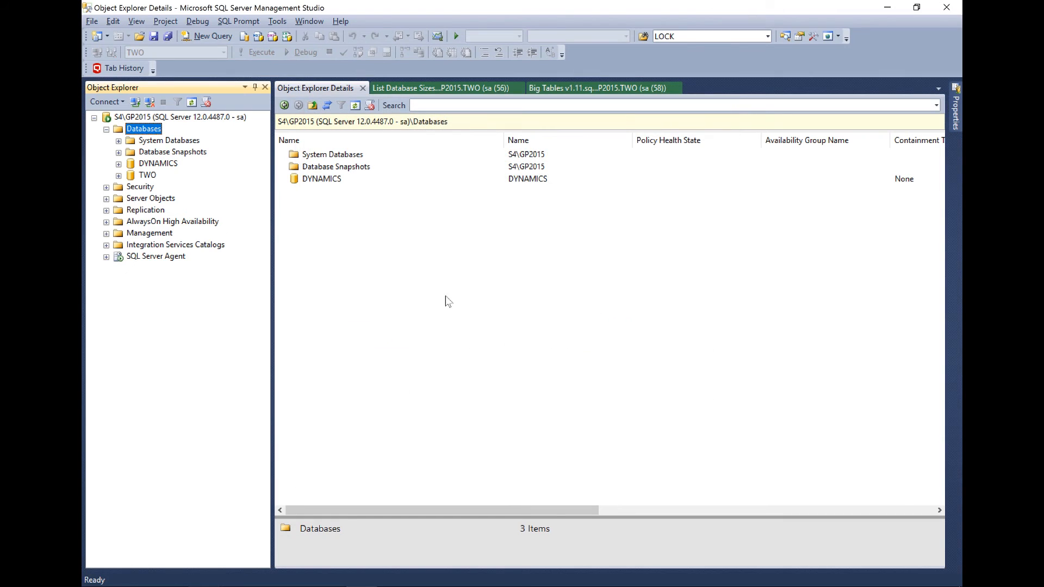
- Expand the reattached TWO database in the object tree and select its Tables folder
left_click(145, 176)
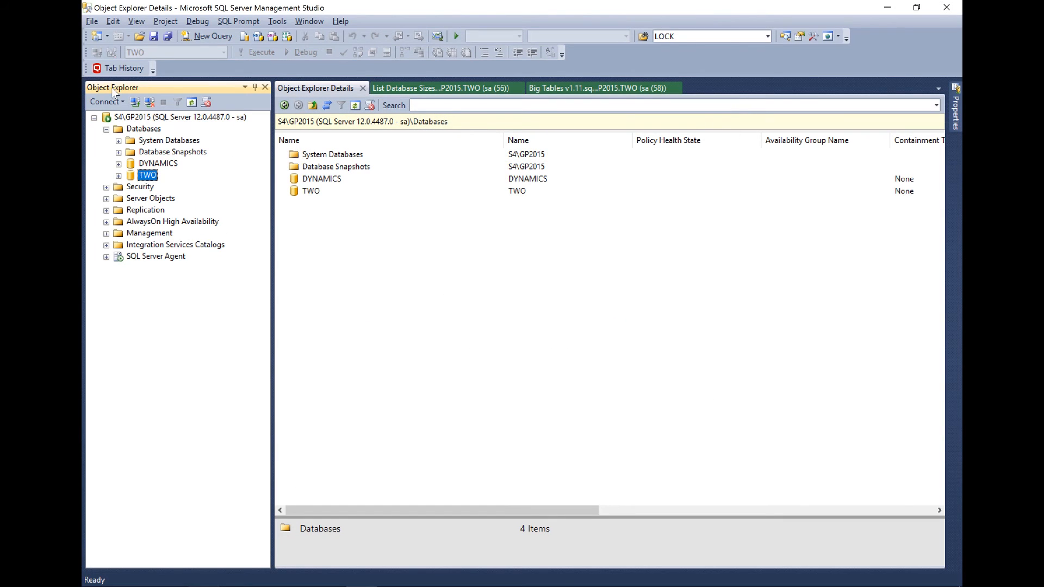
left_click(119, 176)
left_click(162, 199)
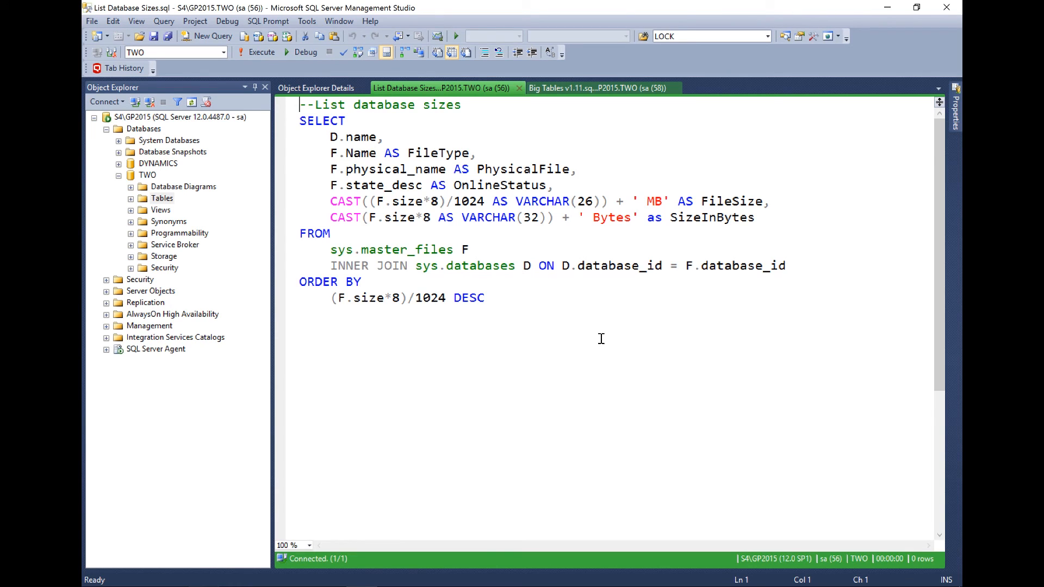
- Run the List Database Sizes query and the Big Tables v1.11 script against the TWO database
left_click(255, 53)
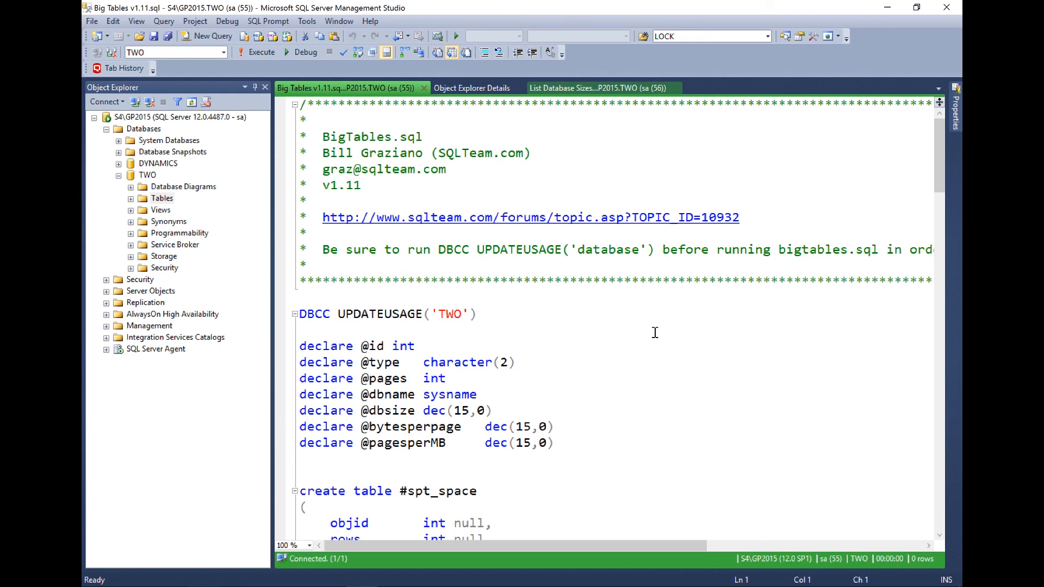
left_click(252, 52)
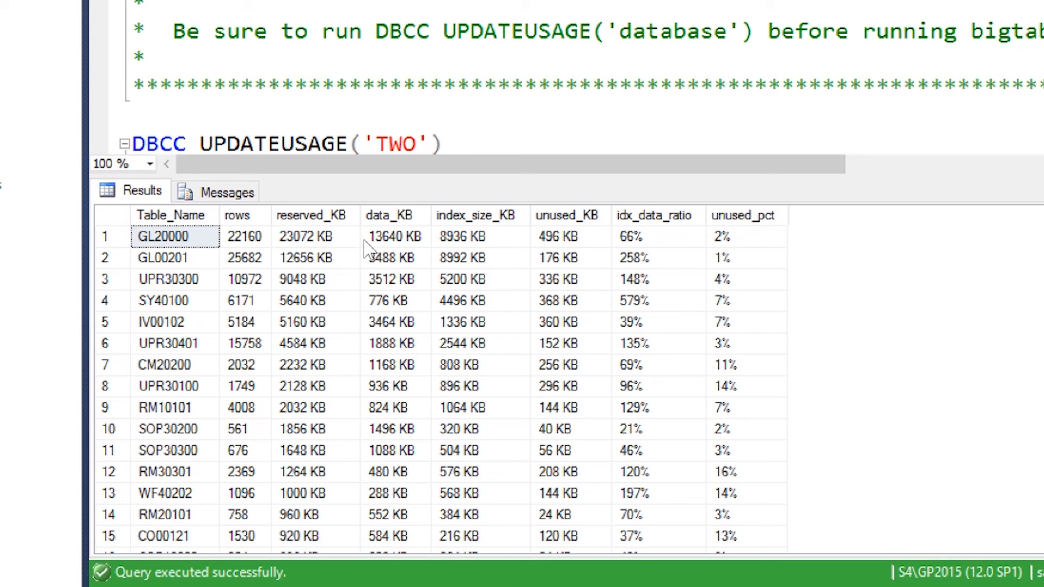
- Examine the table size results, checking the unused space and index size of the largest tables
left_click(538, 260)
scroll(505, 310, "down", 3)
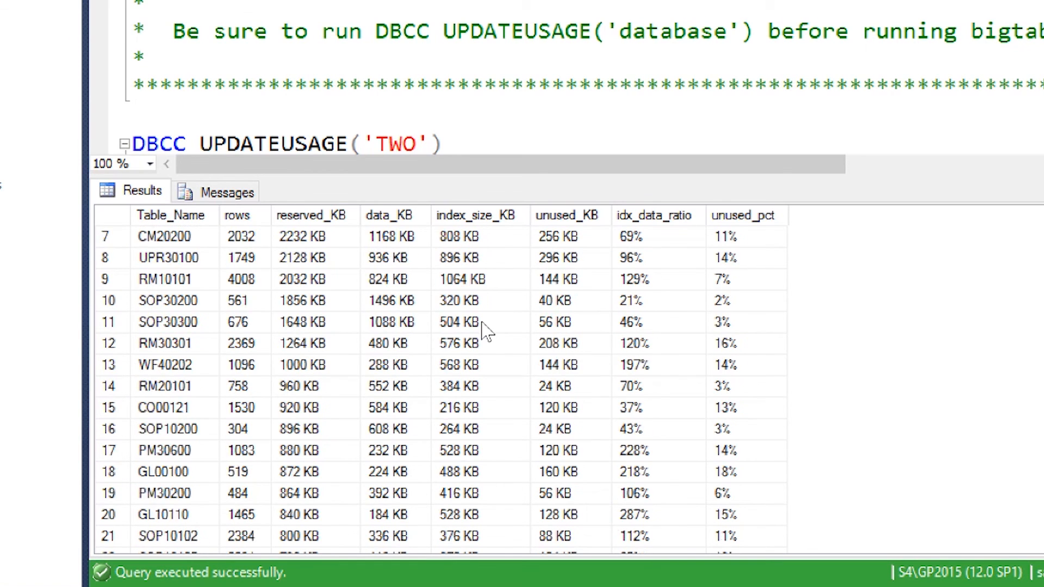
scroll(485, 326, "up", 3)
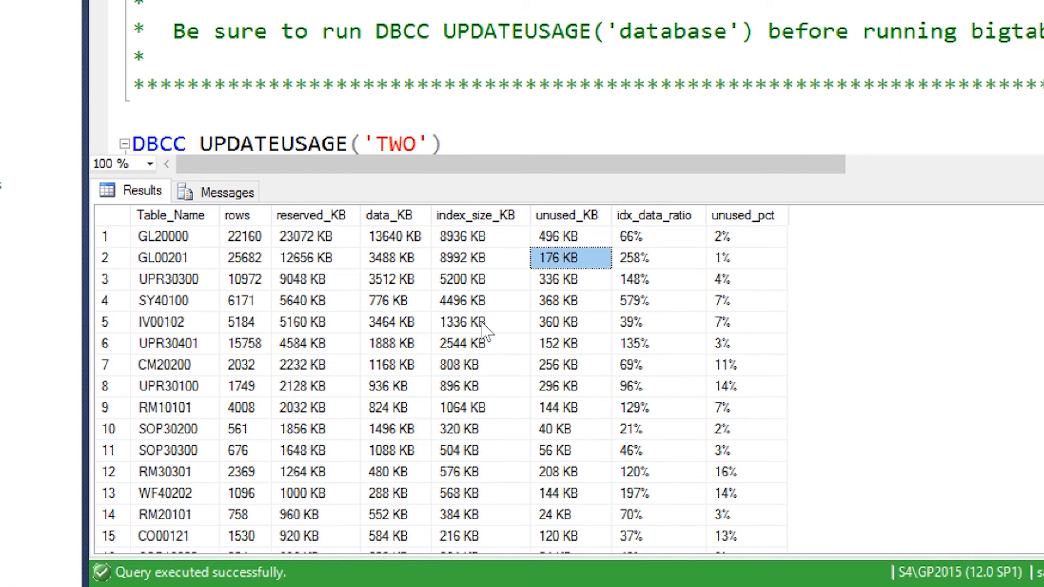
left_click(487, 239)
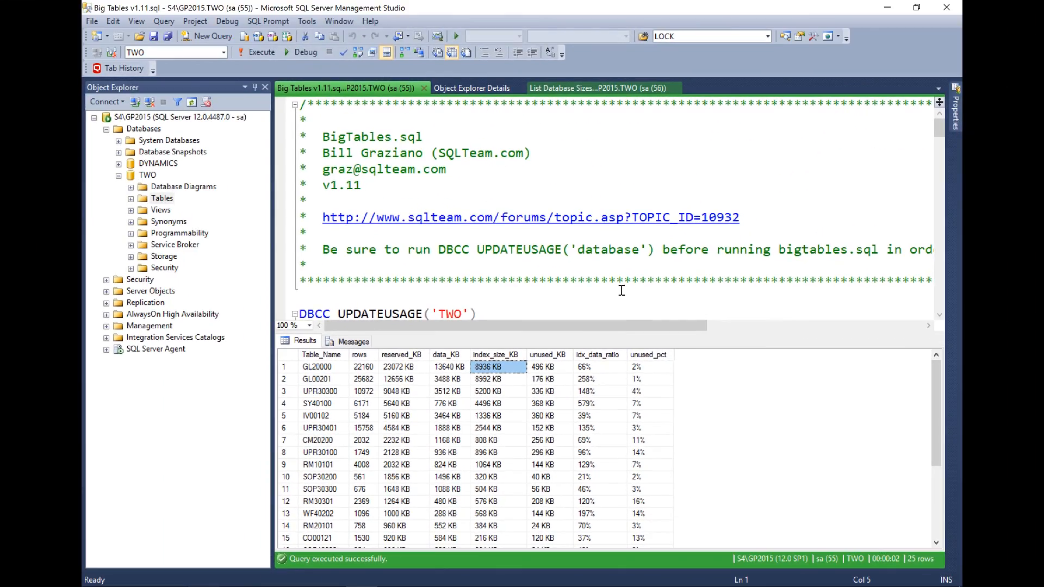